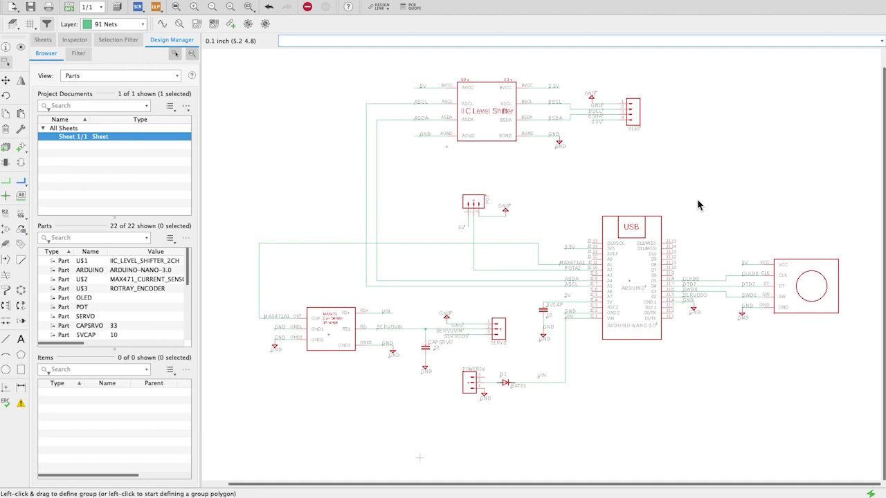
{"action": "middle_click_drag", "start_coordinate": [694, 216], "coordinate": [694, 208]}
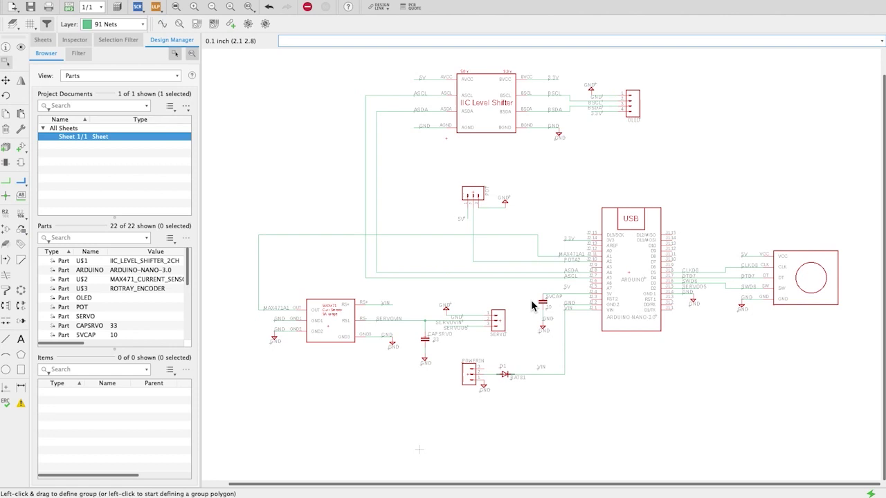
{"action": "scroll", "coordinate": [421, 332], "scroll_direction": "up", "scroll_amount": 5}
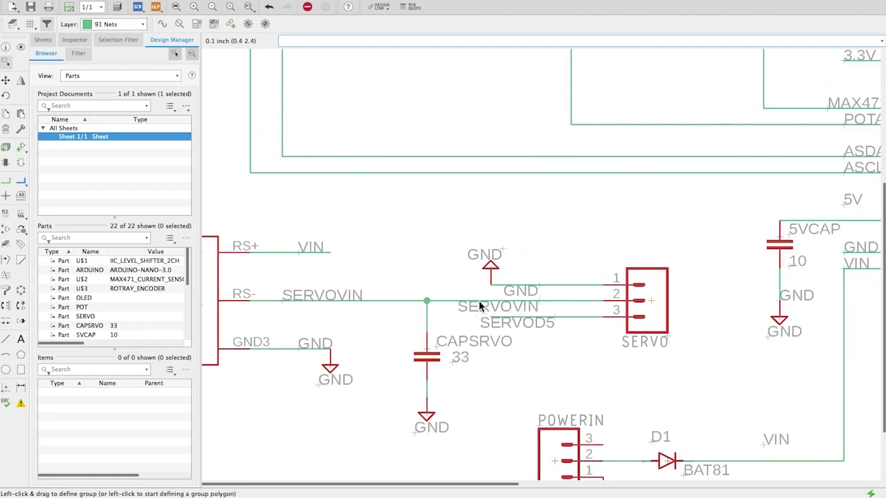
{"action": "scroll", "coordinate": [480, 306], "scroll_direction": "down", "scroll_amount": 3}
{"action": "scroll", "coordinate": [325, 291], "scroll_direction": "up", "scroll_amount": 2}
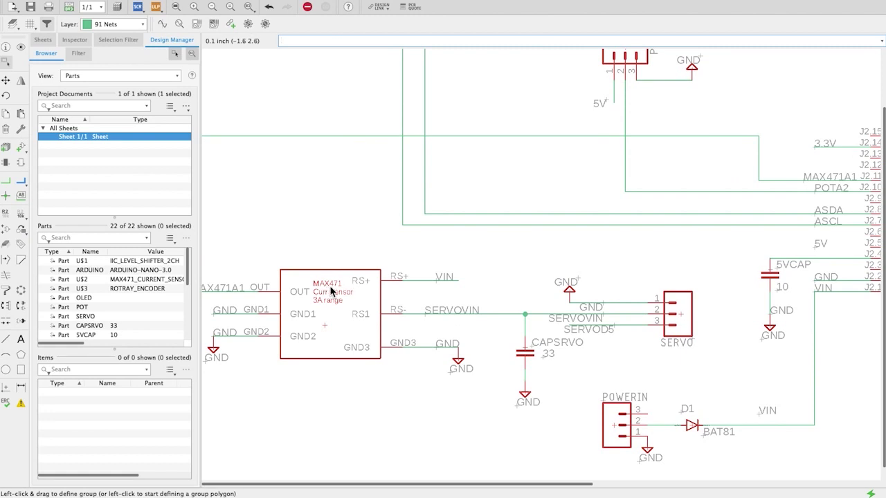
{"action": "scroll", "coordinate": [331, 292], "scroll_direction": "down", "scroll_amount": 3}
{"action": "scroll", "coordinate": [335, 292], "scroll_direction": "up", "scroll_amount": 2}
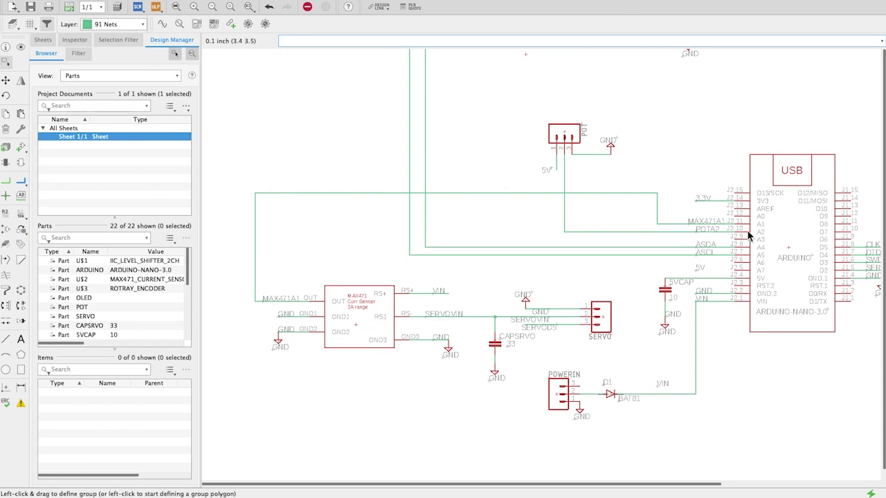
{"action": "scroll", "coordinate": [746, 231], "scroll_direction": "down", "scroll_amount": 2}
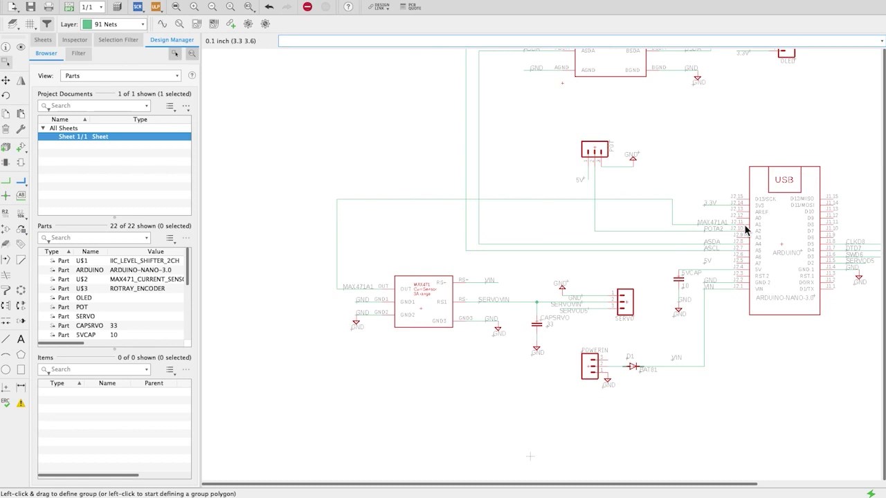
{"action": "scroll", "coordinate": [564, 309], "scroll_direction": "up", "scroll_amount": 3}
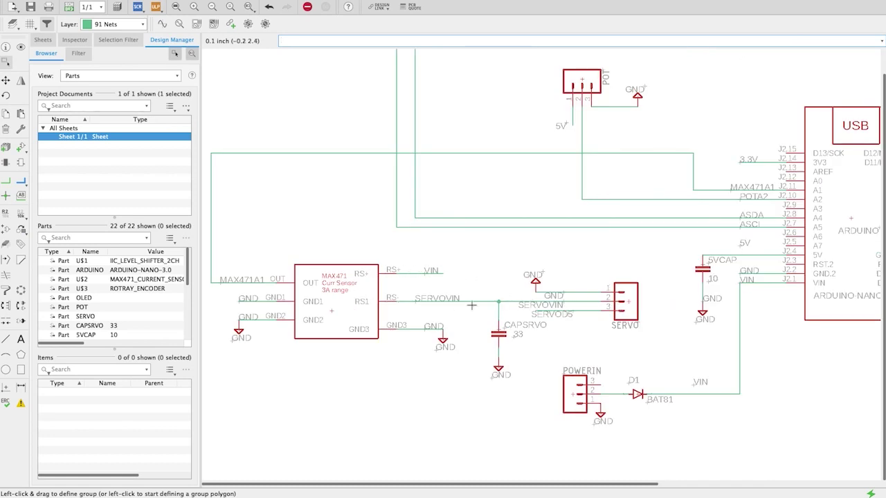
{"action": "scroll", "coordinate": [636, 302], "scroll_direction": "down", "scroll_amount": 2}
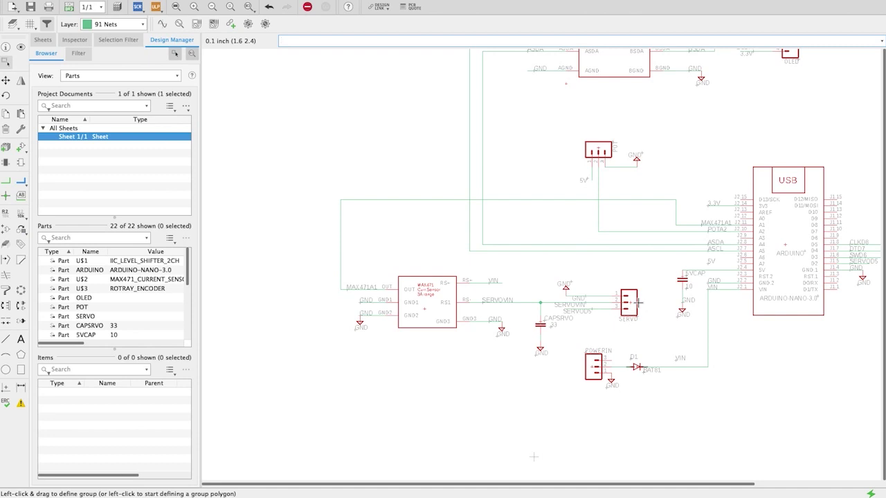
{"action": "middle_click_drag", "start_coordinate": [534, 456], "coordinate": [470, 472]}
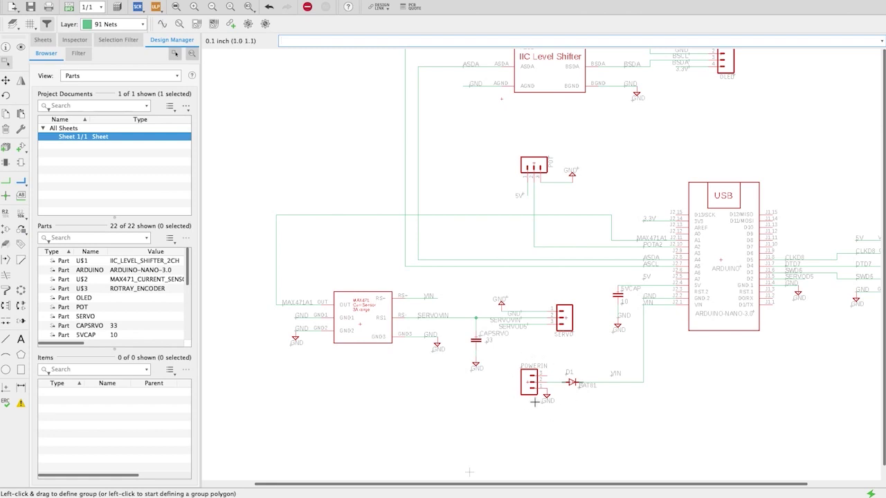
{"action": "scroll", "coordinate": [539, 398], "scroll_direction": "up", "scroll_amount": 3}
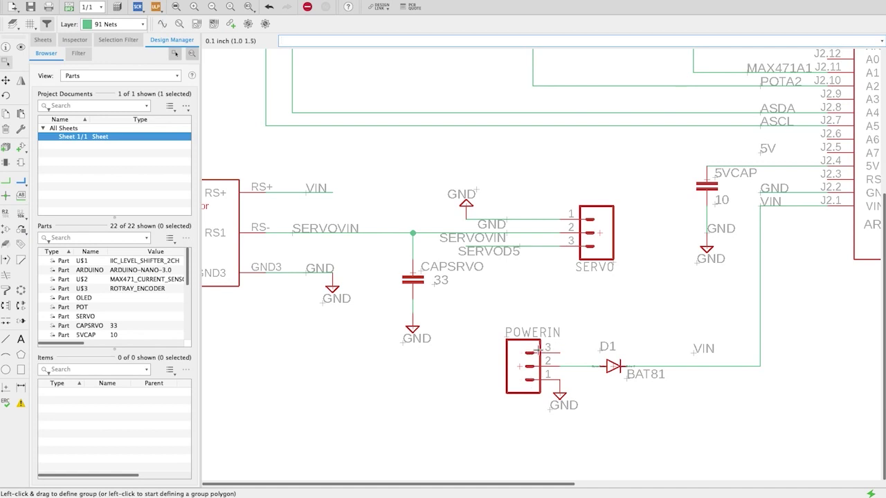
Switch from the schematic to the routed 80.97 × 36.58 mm two-layer board layout.
{"action": "scroll", "coordinate": [538, 351], "scroll_direction": "down", "scroll_amount": 3}
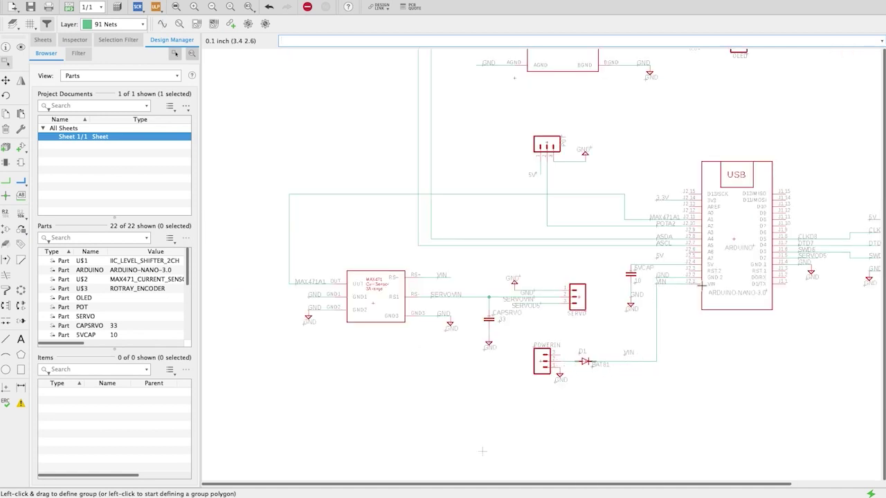
{"action": "scroll", "coordinate": [704, 284], "scroll_direction": "up", "scroll_amount": 2}
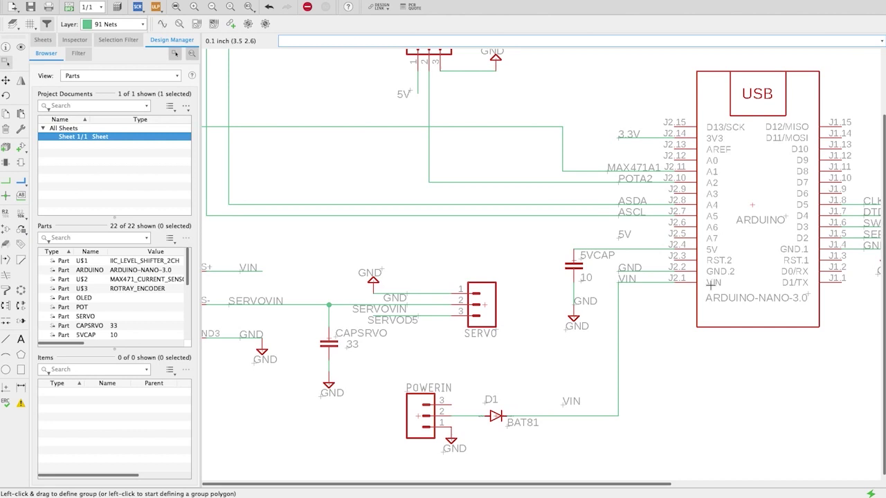
{"action": "scroll", "coordinate": [709, 285], "scroll_direction": "down", "scroll_amount": 2}
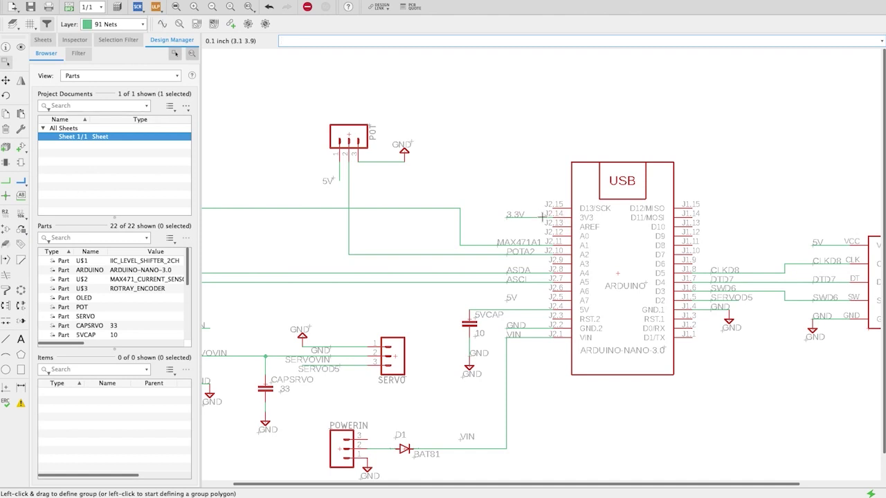
{"action": "scroll", "coordinate": [542, 216], "scroll_direction": "down", "scroll_amount": 3}
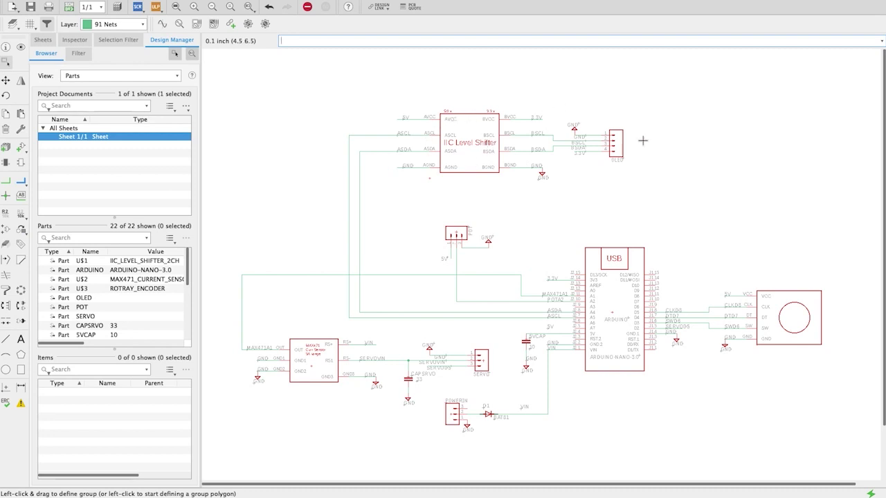
{"action": "scroll", "coordinate": [637, 140], "scroll_direction": "up", "scroll_amount": 2}
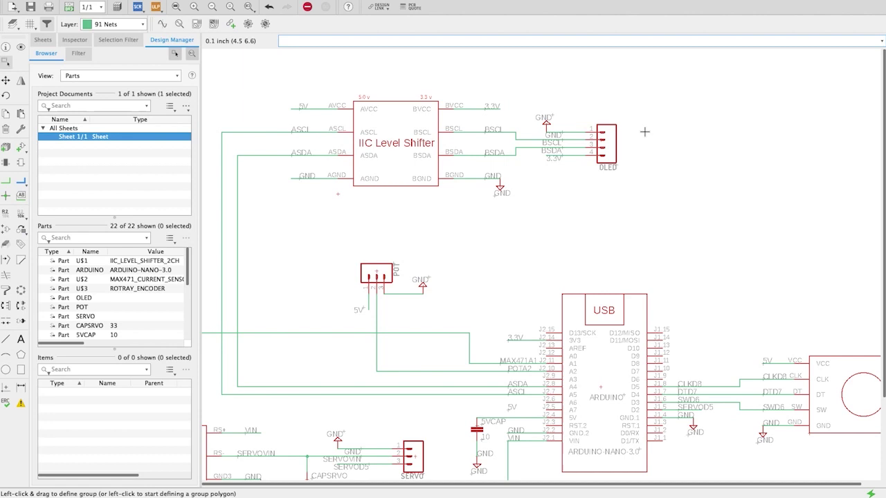
{"action": "scroll", "coordinate": [644, 131], "scroll_direction": "down", "scroll_amount": 2}
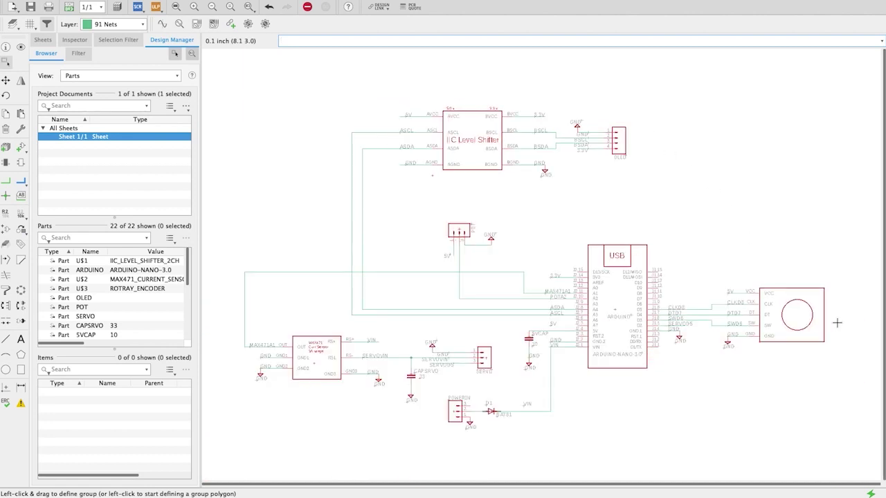
{"action": "scroll", "coordinate": [837, 322], "scroll_direction": "up", "scroll_amount": 3}
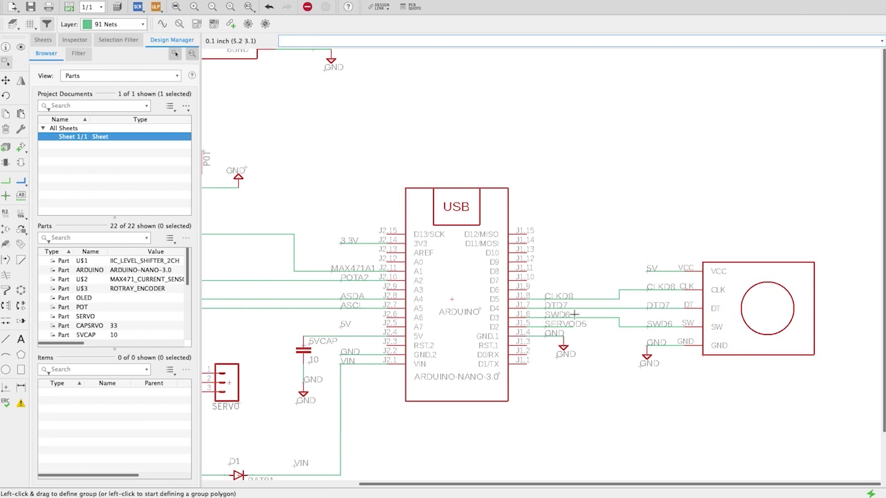
{"action": "scroll", "coordinate": [575, 315], "scroll_direction": "down", "scroll_amount": 2}
{"action": "scroll", "coordinate": [575, 315], "scroll_direction": "down", "scroll_amount": 2}
{"action": "scroll", "coordinate": [613, 327], "scroll_direction": "up", "scroll_amount": 1}
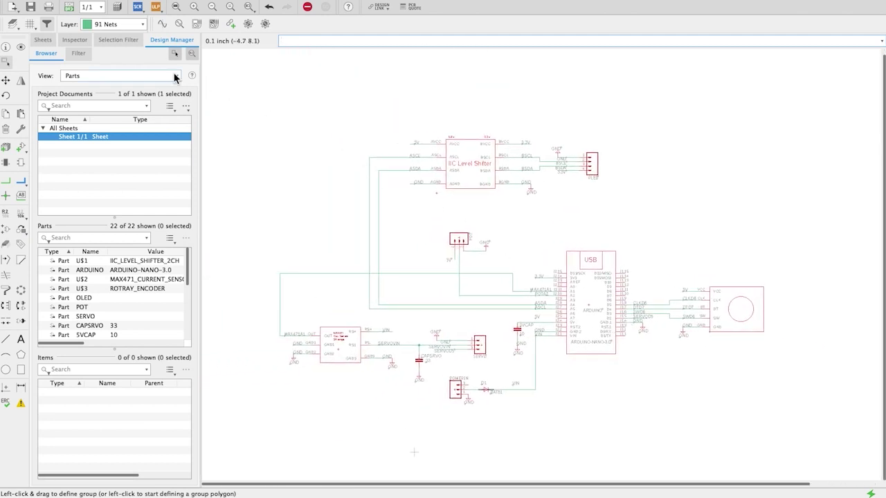
{"action": "left_click", "coordinate": [116, 6]}
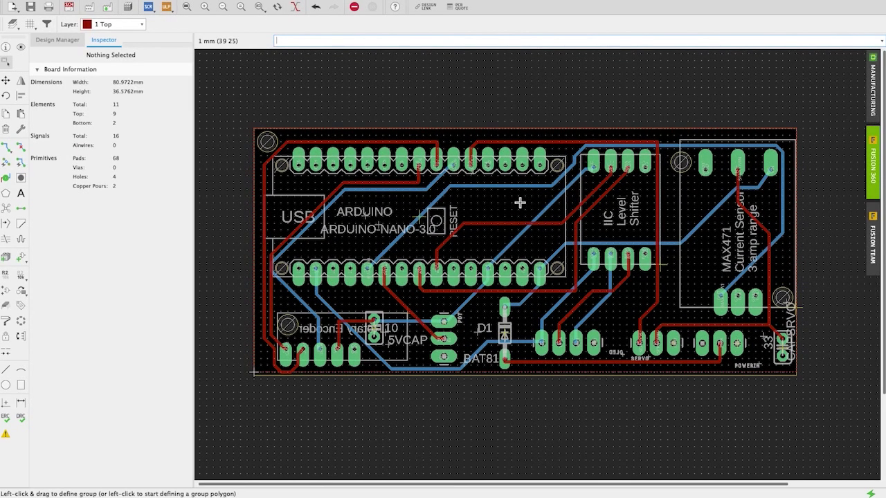
Recalculate airwires and copper pours, then bring up the template_2_layer.cam CAM job.
{"action": "left_click", "coordinate": [9, 212]}
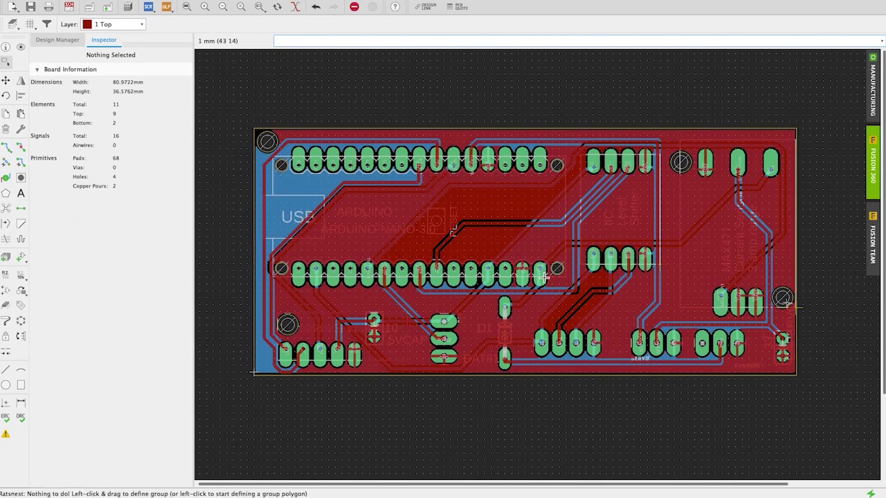
{"action": "left_click", "coordinate": [555, 405]}
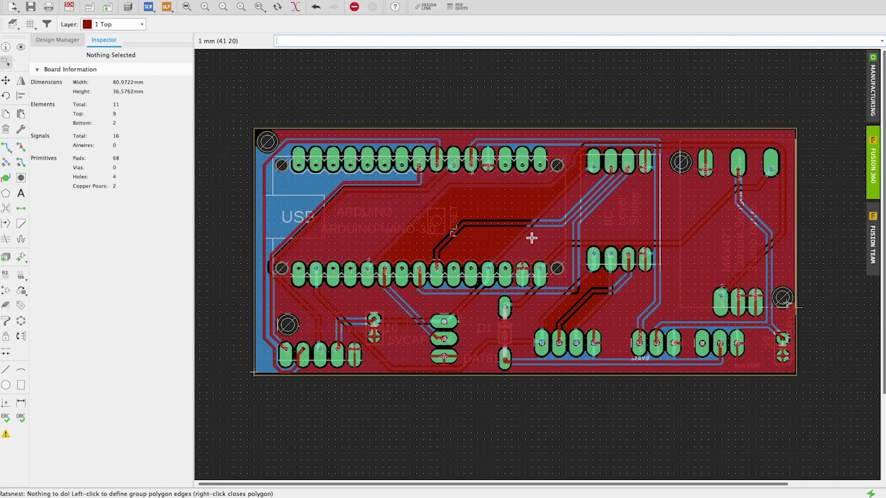
{"action": "left_click", "coordinate": [294, 115]}
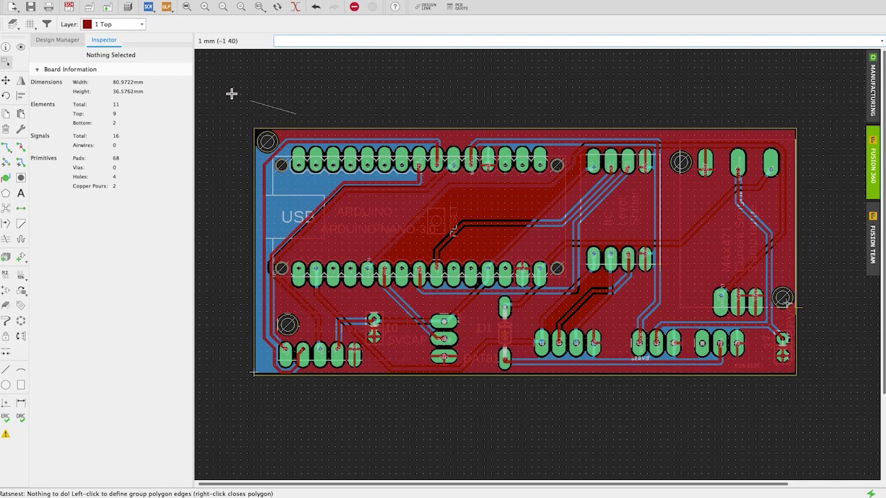
{"action": "left_click", "coordinate": [89, 7]}
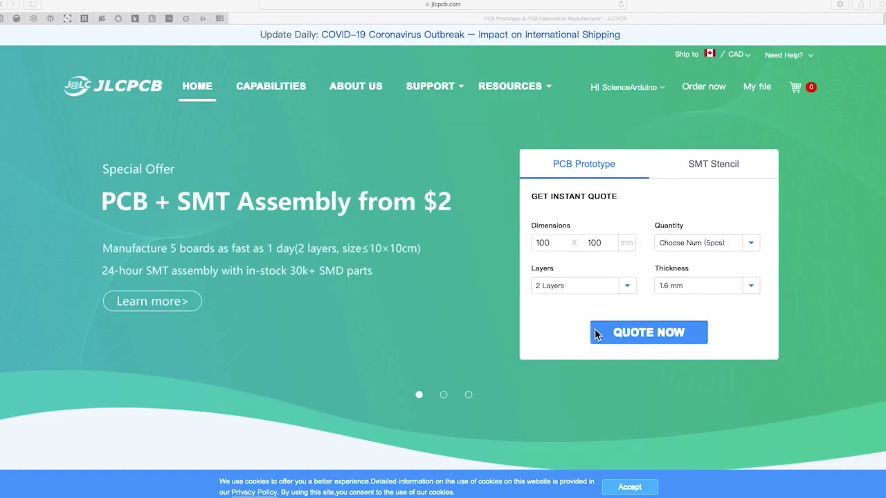
Upload ServoControllerCircuit_2020-06-12.zip for a quote and review the detected 2-layer 37×80 mm options.
{"action": "left_click", "coordinate": [652, 336]}
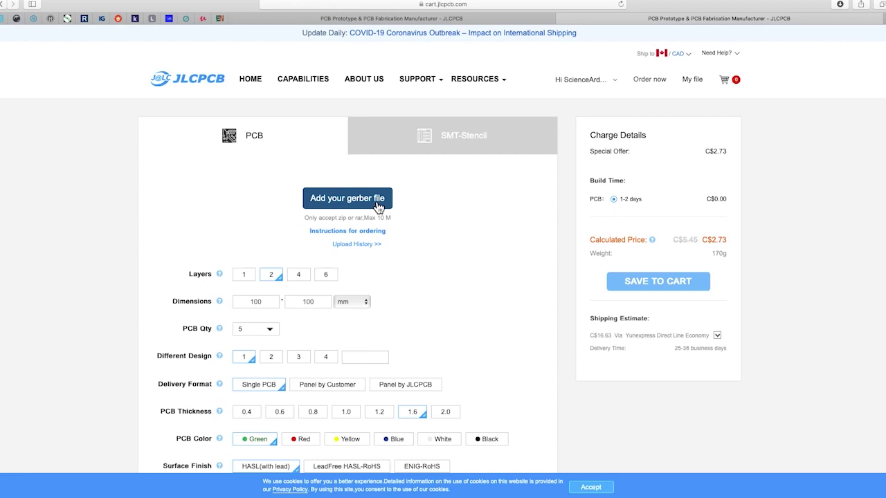
{"action": "left_click", "coordinate": [378, 201]}
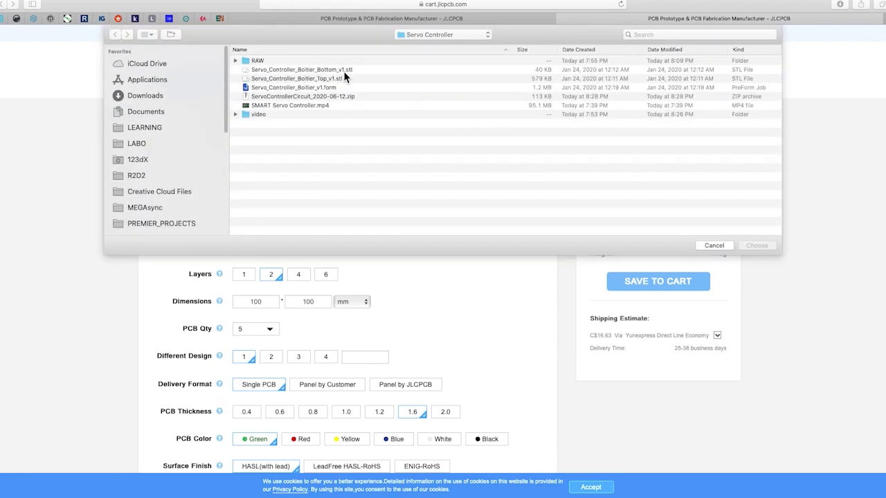
{"action": "left_click", "coordinate": [348, 97]}
{"action": "left_click", "coordinate": [756, 246]}
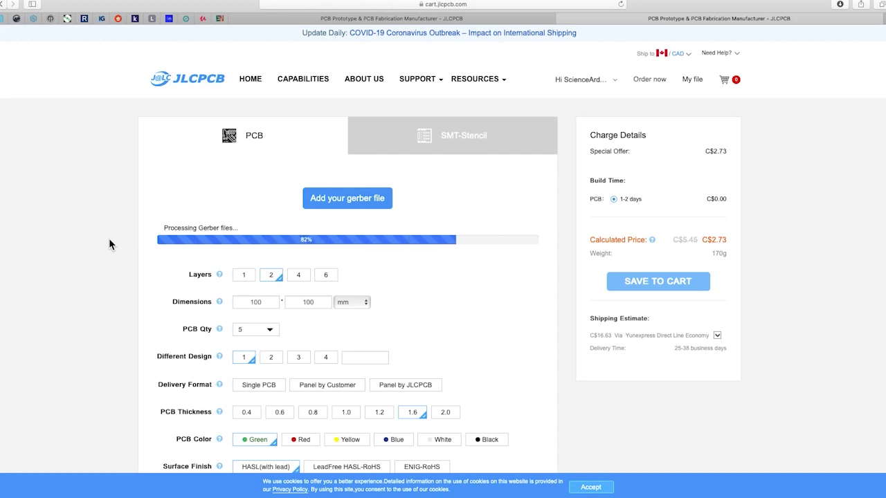
{"action": "scroll", "coordinate": [138, 252], "scroll_direction": "down", "scroll_amount": 2}
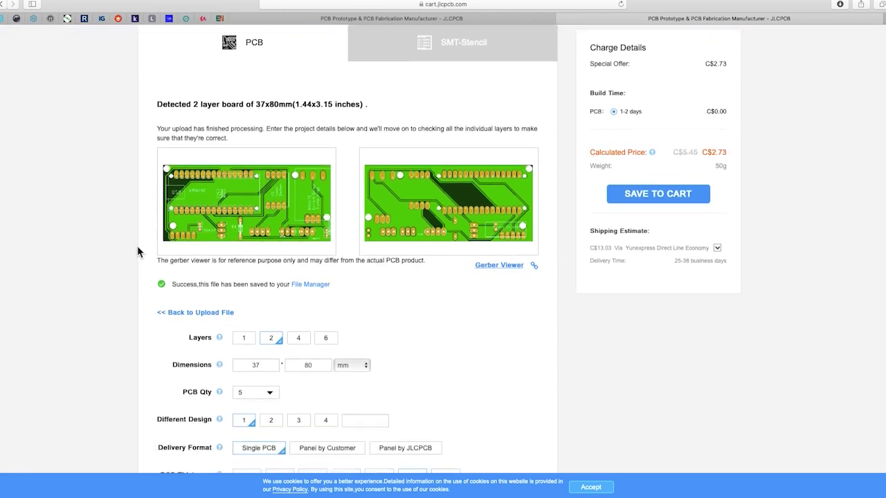
{"action": "scroll", "coordinate": [138, 250], "scroll_direction": "down", "scroll_amount": 3}
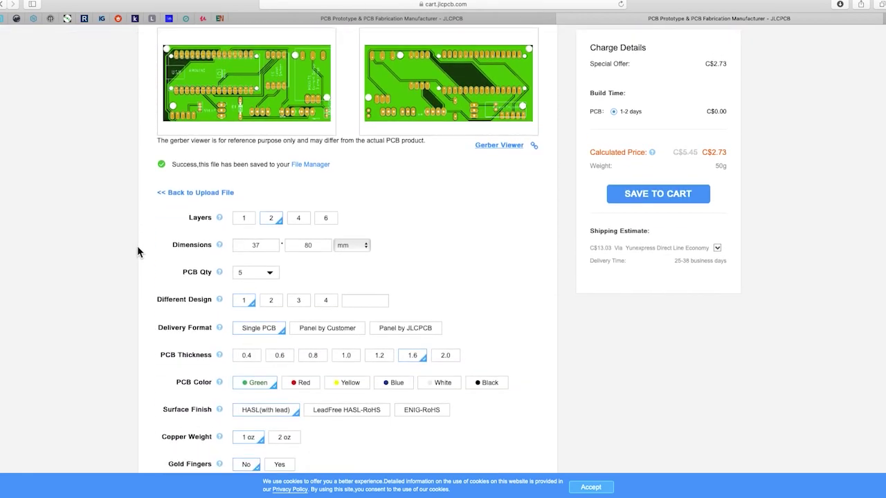
{"action": "scroll", "coordinate": [137, 251], "scroll_direction": "down", "scroll_amount": 1}
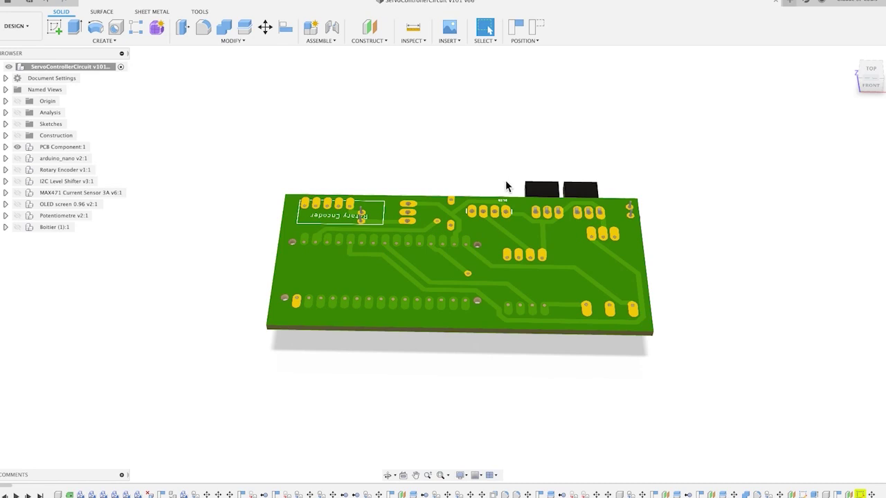
Show the Arduino Nano, rotary encoder and I2C level shifter on the board.
{"action": "middle_click_drag", "start_coordinate": [506, 185], "coordinate": [254, 265], "text": "shift"}
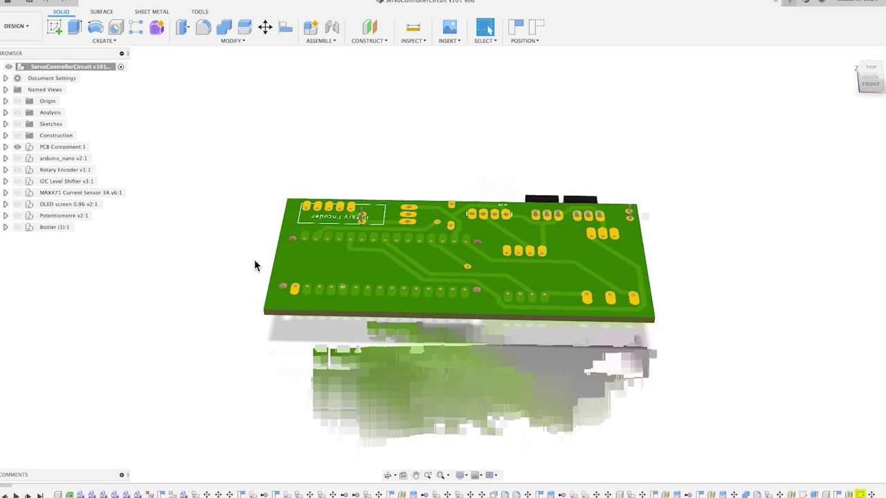
{"action": "left_click", "coordinate": [17, 157]}
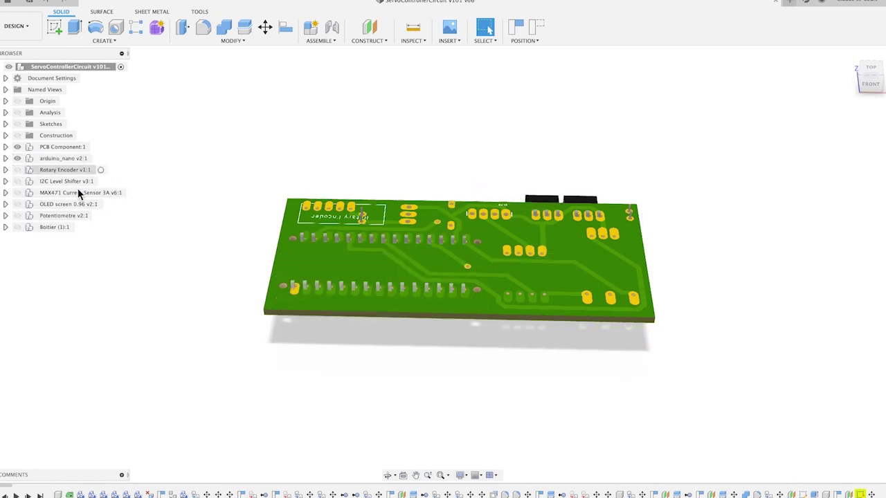
{"action": "middle_click_drag", "start_coordinate": [225, 317], "coordinate": [211, 181], "text": "shift"}
{"action": "left_click", "coordinate": [17, 169]}
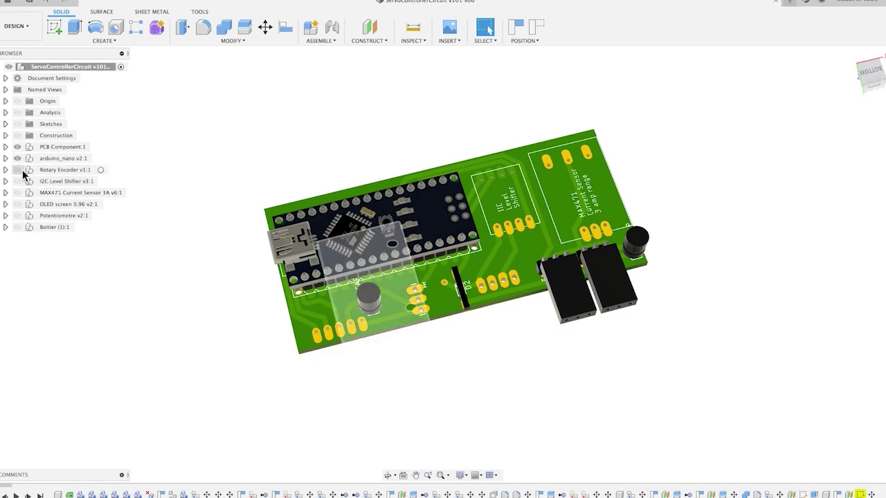
{"action": "left_click", "coordinate": [18, 181]}
{"action": "middle_click_drag", "start_coordinate": [228, 274], "coordinate": [396, 359], "text": "shift"}
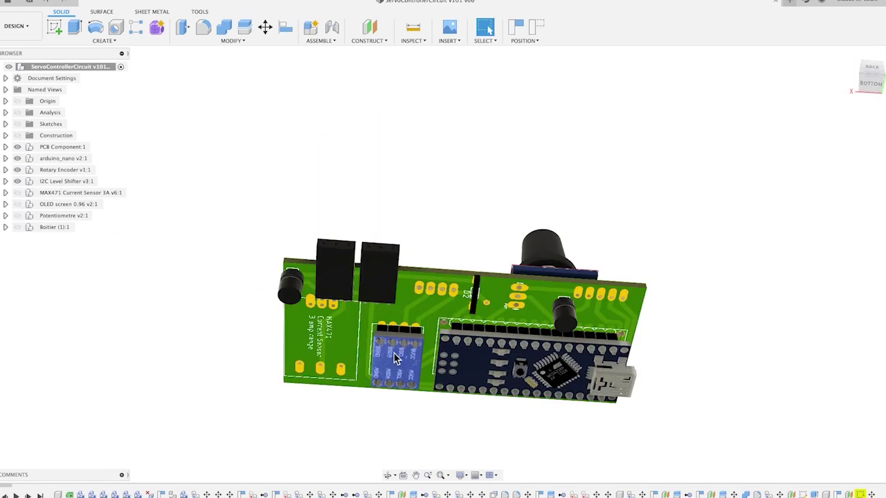
Show the MAX471 sensor, OLED screen, potentiometer and the Boitier enclosure.
{"action": "left_click", "coordinate": [17, 193]}
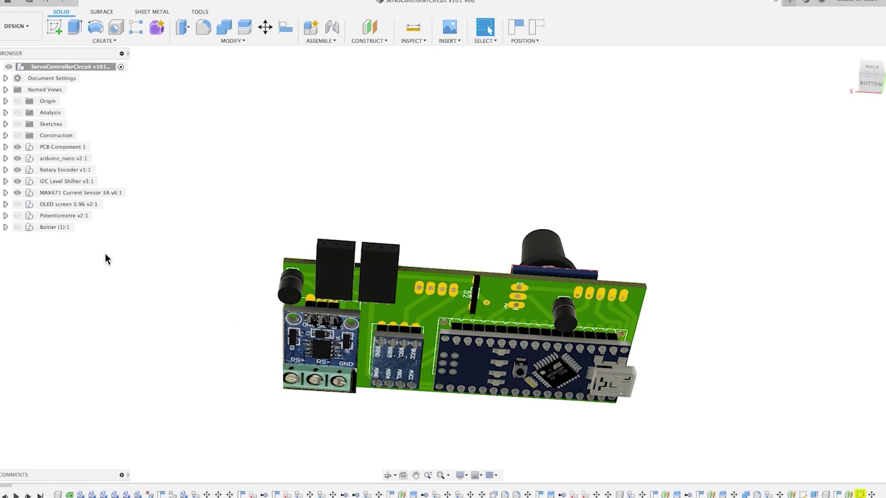
{"action": "left_click", "coordinate": [18, 204]}
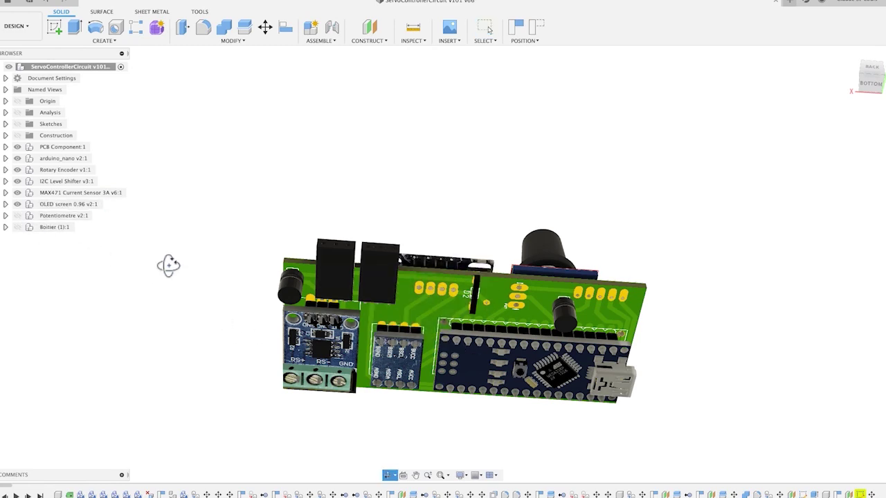
{"action": "middle_click_drag", "start_coordinate": [169, 265], "coordinate": [165, 339], "text": "shift"}
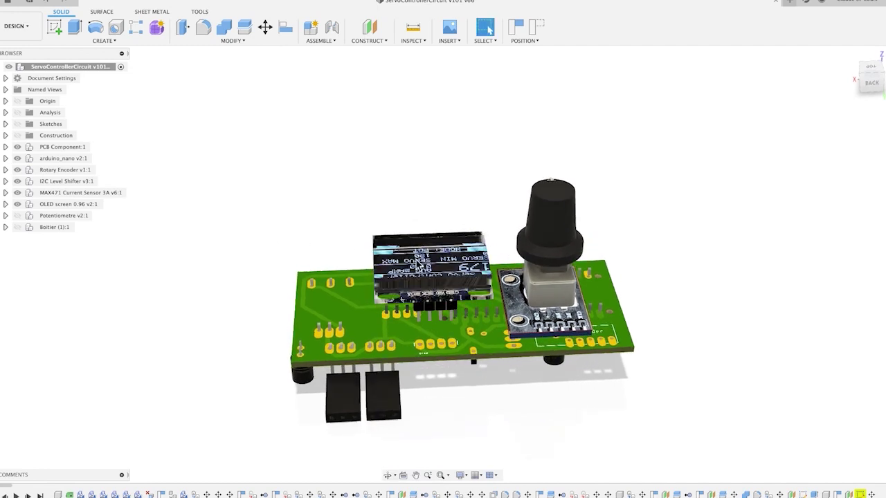
{"action": "left_click", "coordinate": [17, 215]}
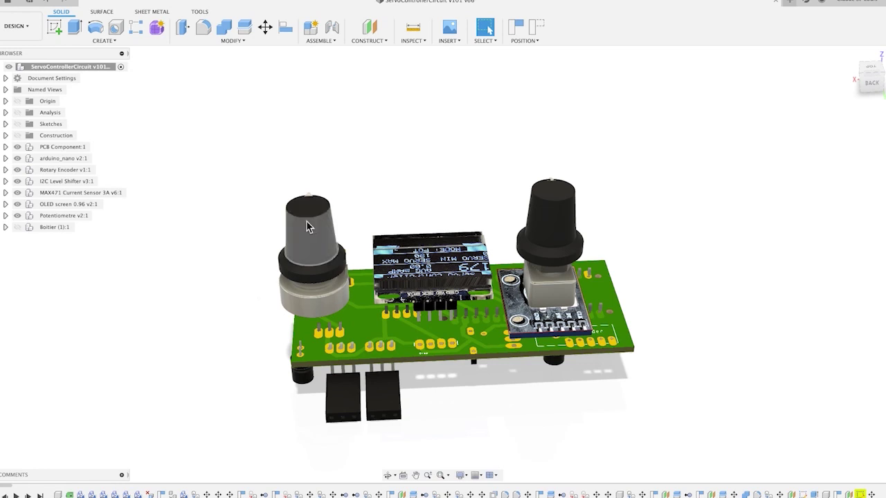
{"action": "left_click", "coordinate": [18, 228]}
{"action": "middle_click_drag", "start_coordinate": [203, 276], "coordinate": [206, 300], "text": "shift"}
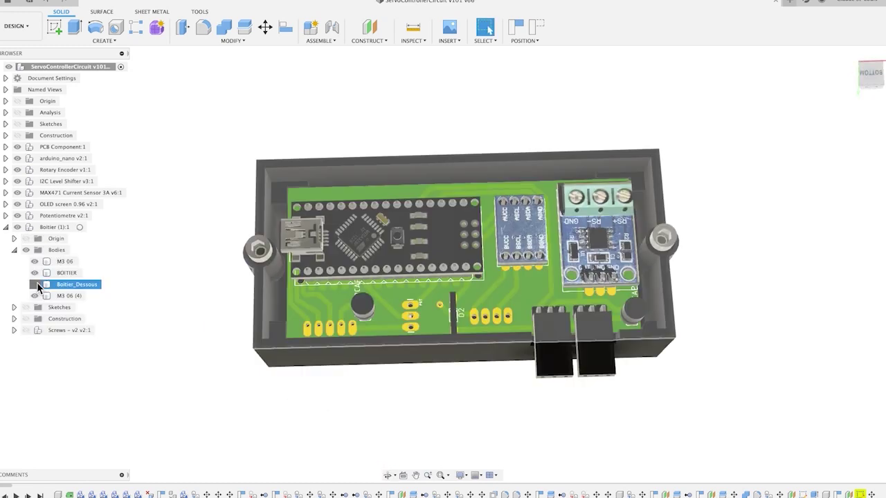
Show the Boitier_Dessous bottom plate and orbit back to the enclosure's knob side.
{"action": "left_click", "coordinate": [35, 284]}
{"action": "middle_click_drag", "start_coordinate": [164, 360], "coordinate": [256, 218], "text": "shift"}
{"action": "left_click", "coordinate": [256, 218]}
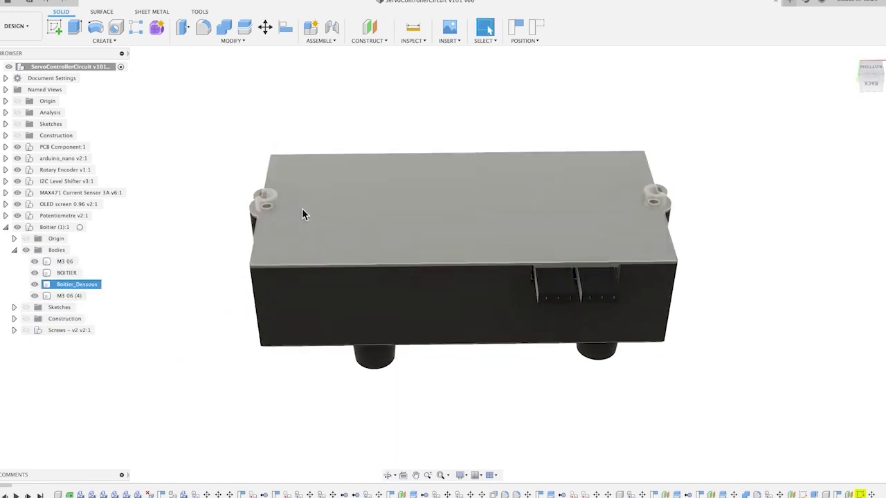
{"action": "left_click", "coordinate": [215, 146]}
{"action": "middle_click_drag", "start_coordinate": [215, 145], "coordinate": [344, 373], "text": "shift"}
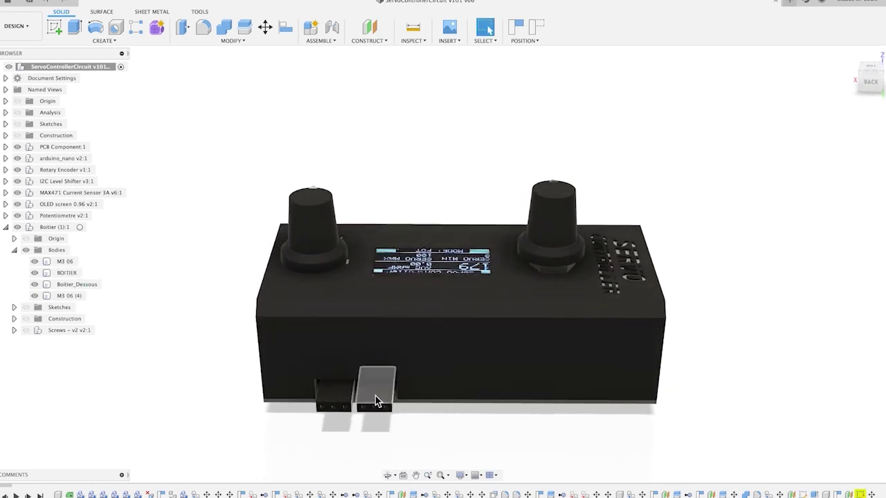